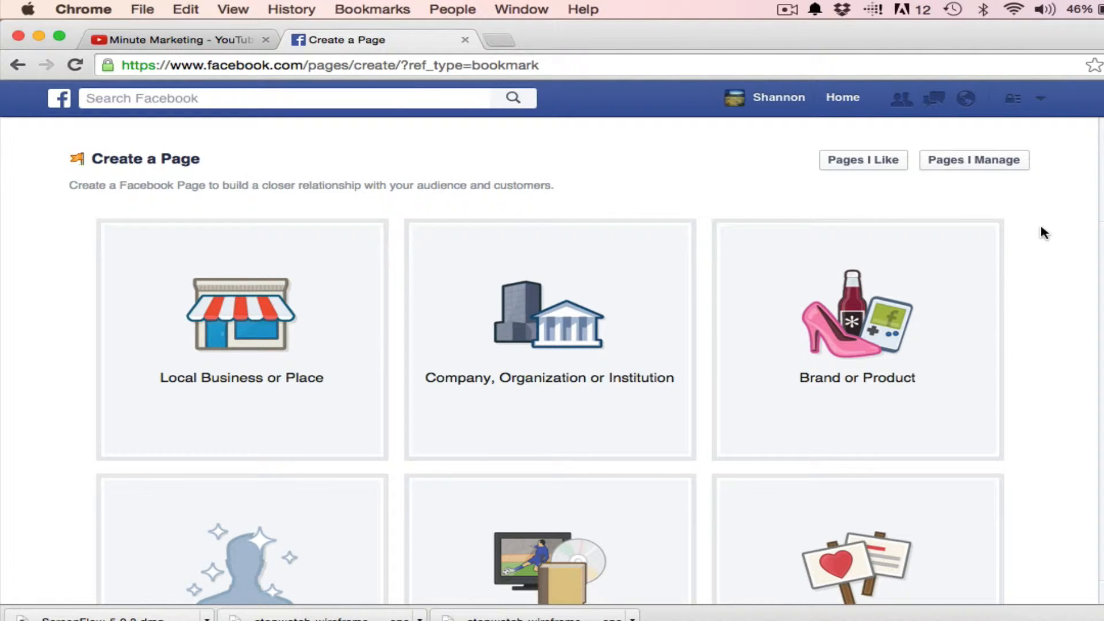
Choose the Company, Organization or Institution page type and set its category to Consulting/Business Services.
scroll(1041, 227, down, 1)
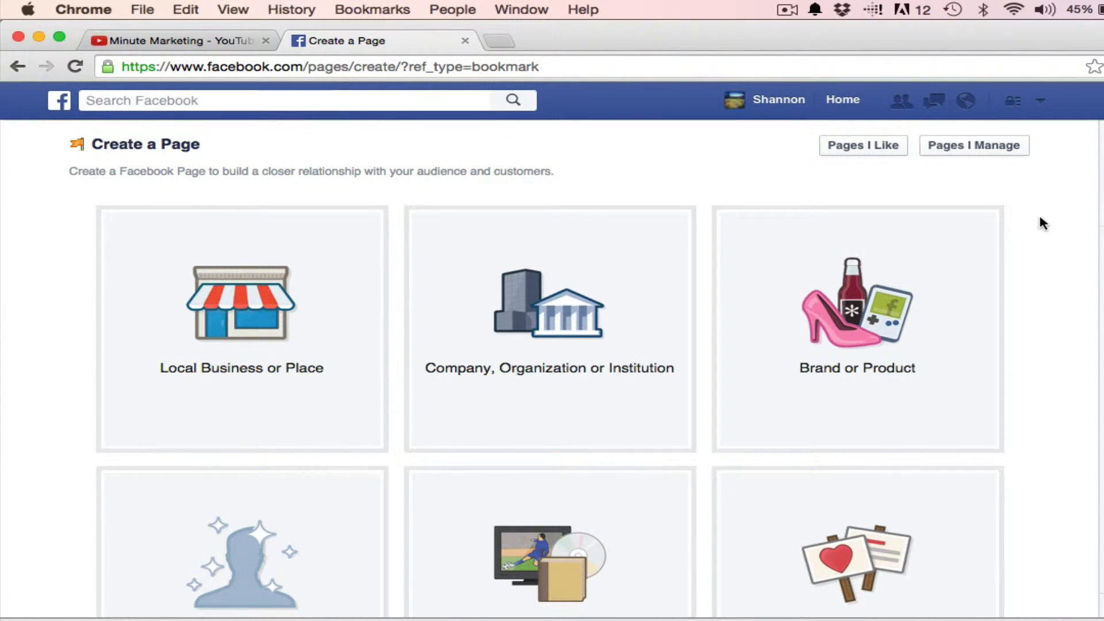
scroll(1041, 222, down, 1)
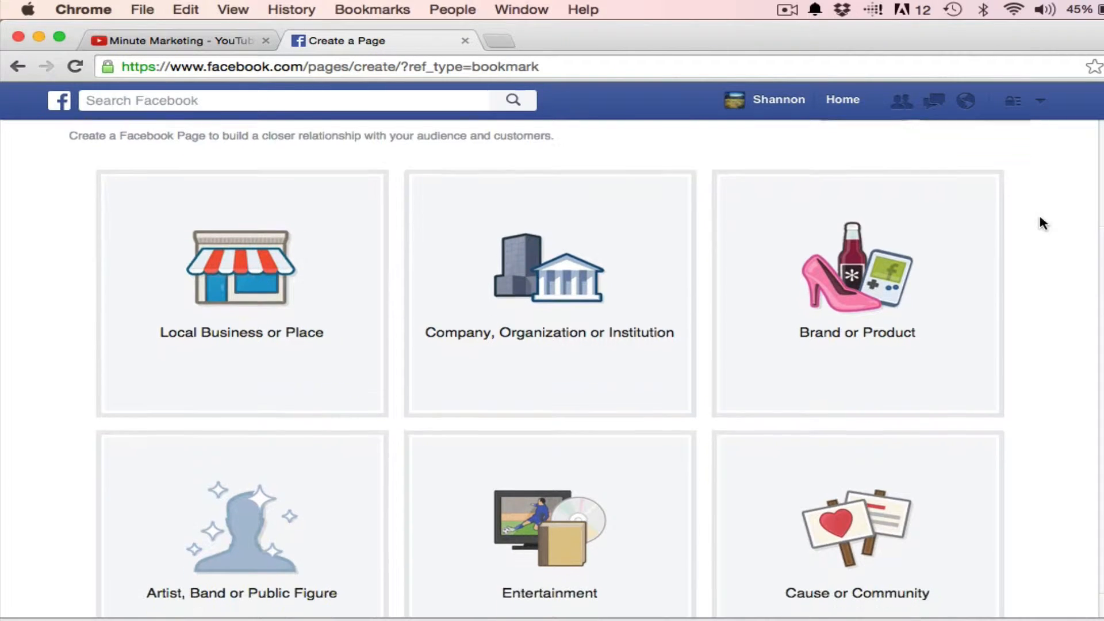
scroll(1043, 223, down, 2)
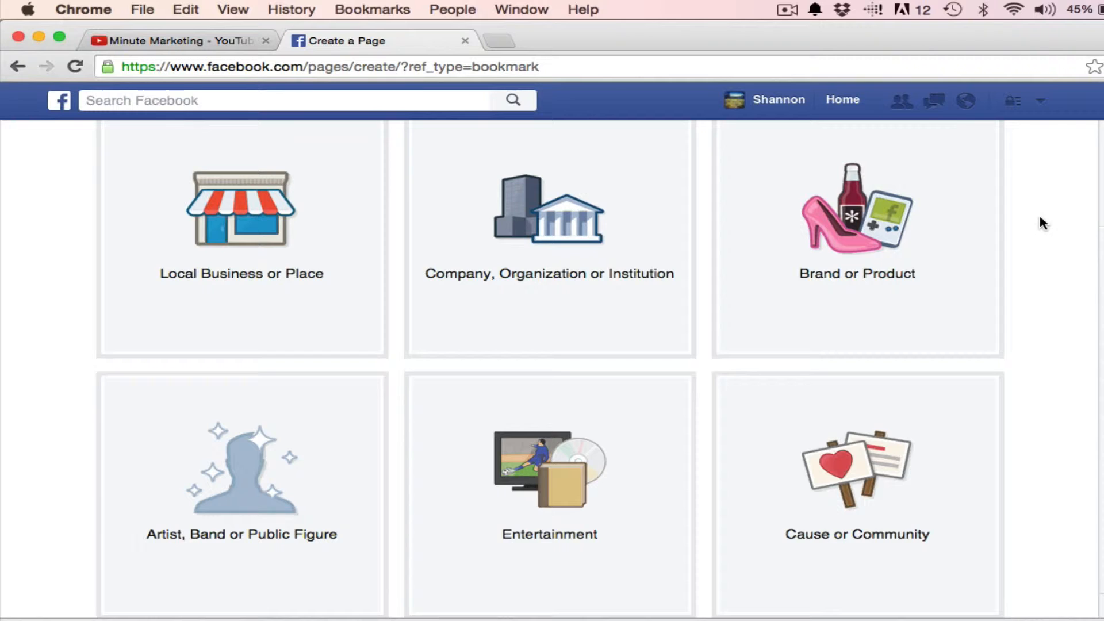
scroll(1042, 223, up, 1)
click(554, 246)
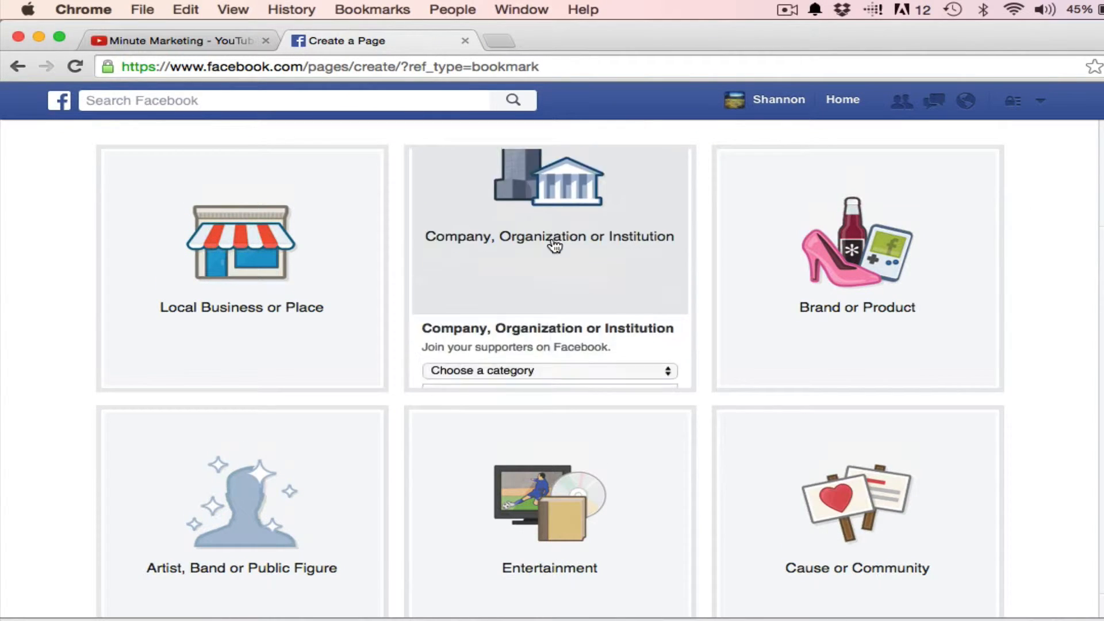
click(673, 209)
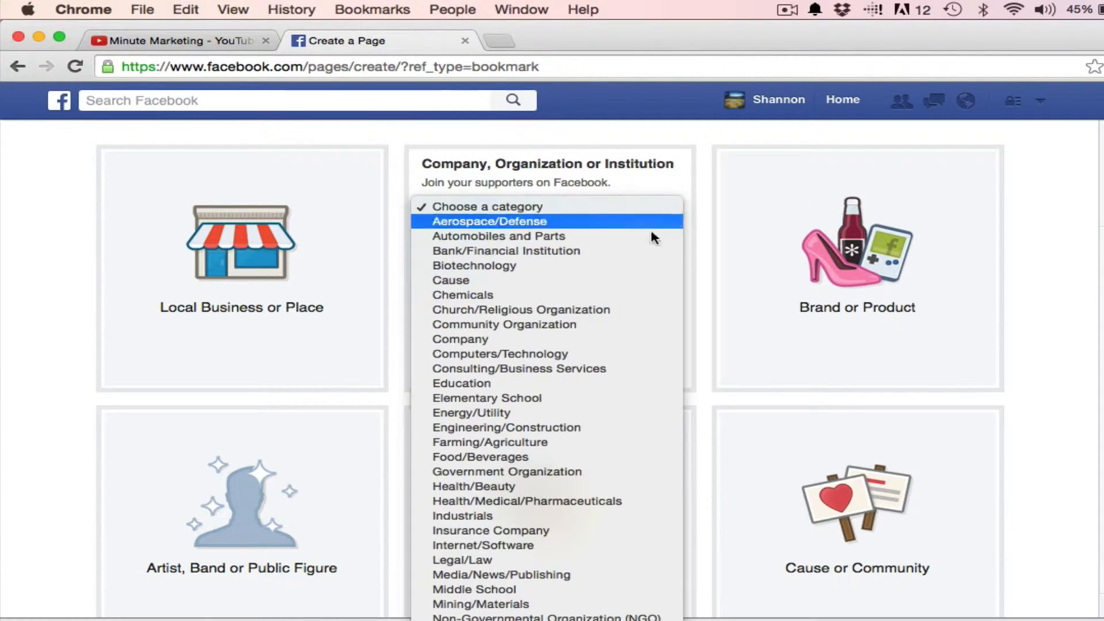
click(587, 369)
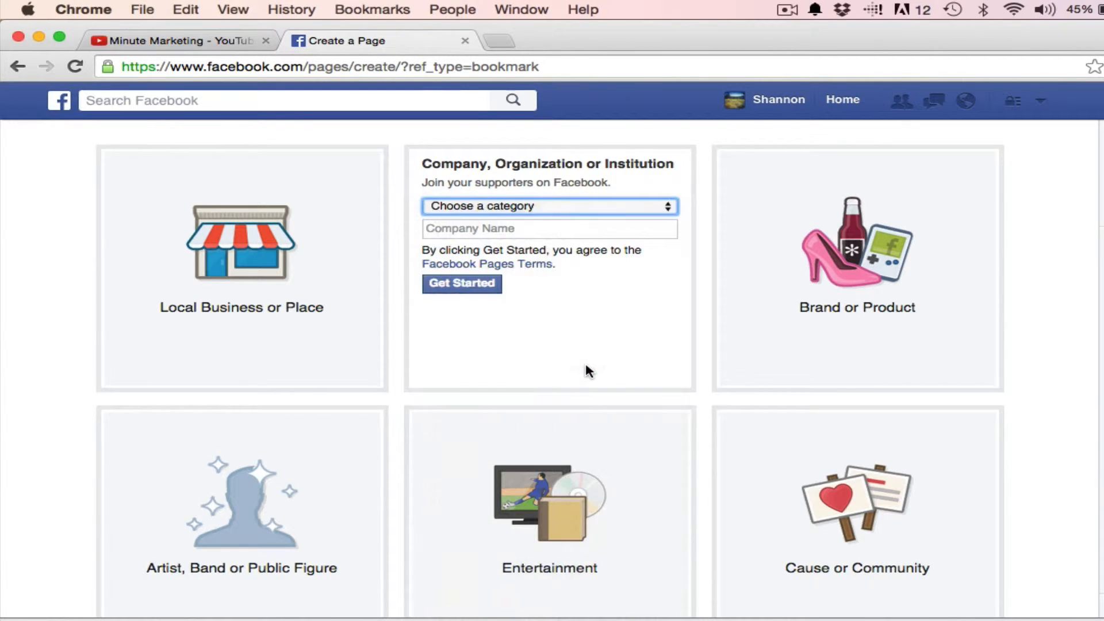
Enter Minute Marketing as the company name and start the page setup.
click(532, 230)
text(Minute Marketing)
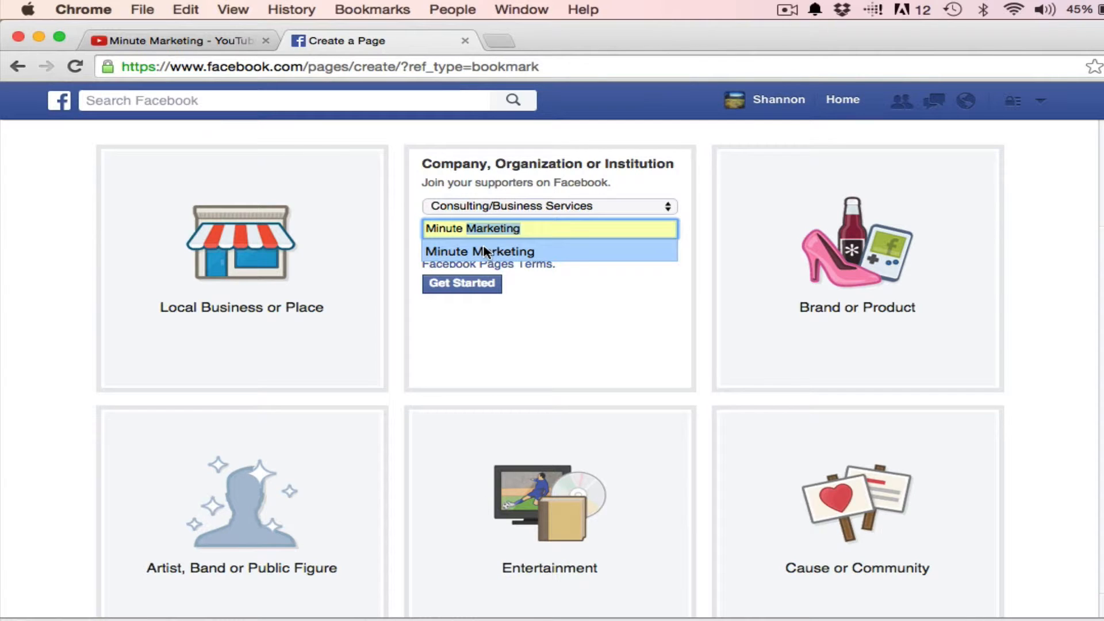
click(484, 252)
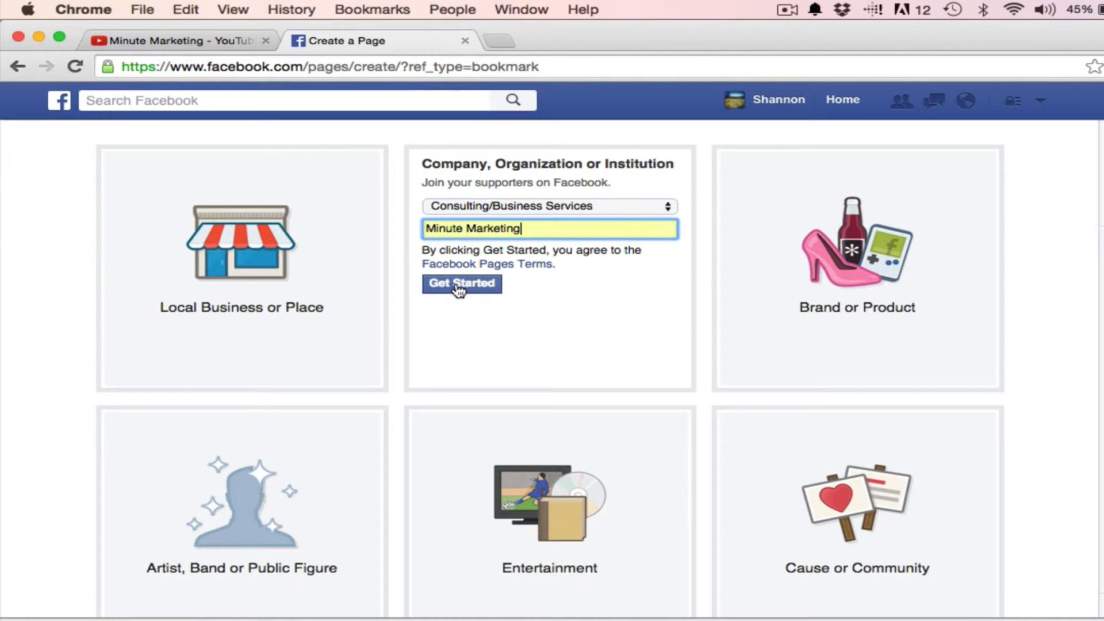
click(460, 284)
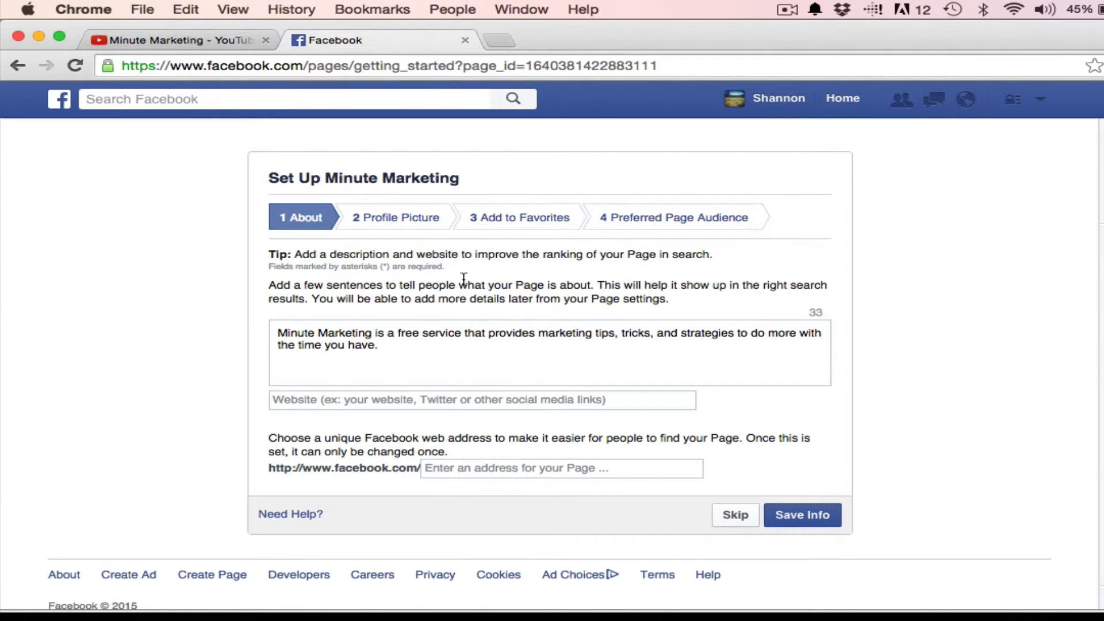
Copy the web address of the Minute Marketing YouTube channel's About page and use it as the Facebook page's website.
drag(380, 344, 253, 331)
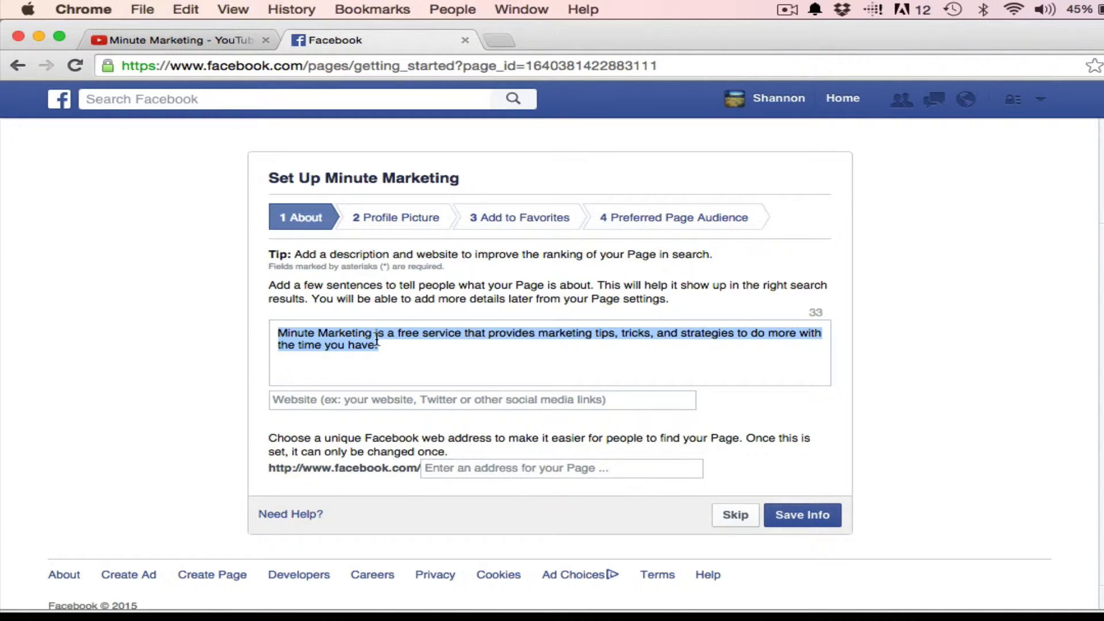
click(339, 401)
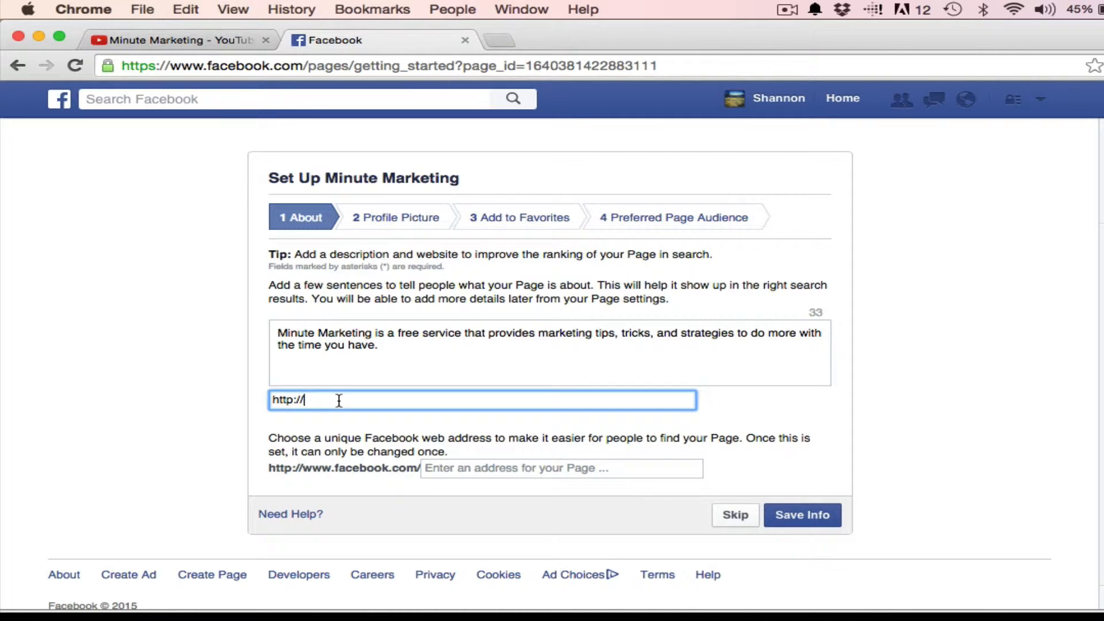
click(201, 39)
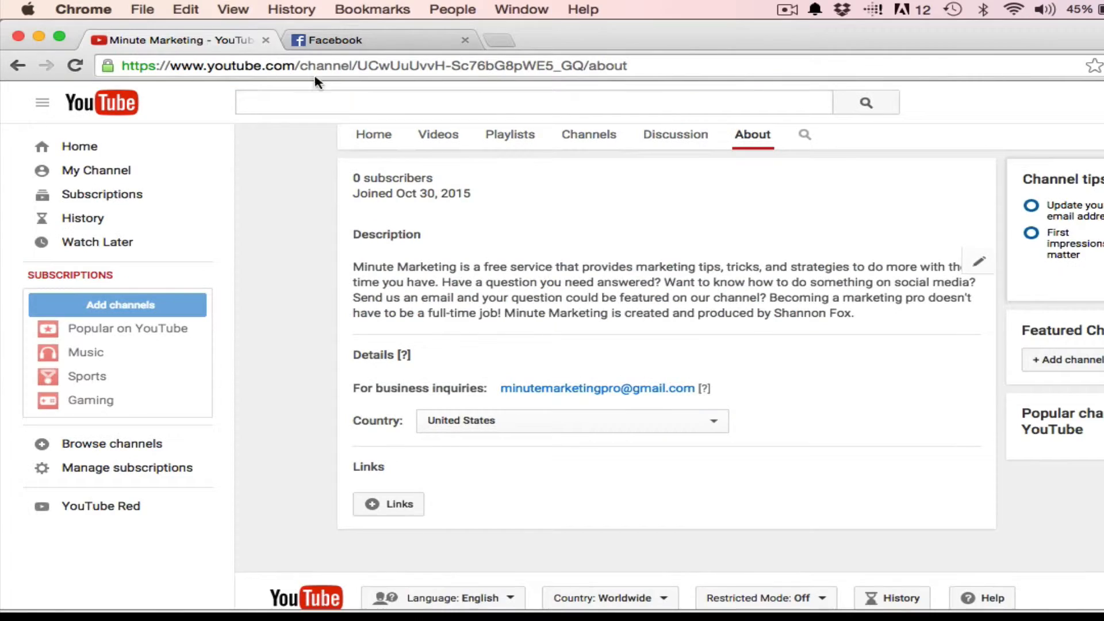
click(331, 66)
key(super+c)
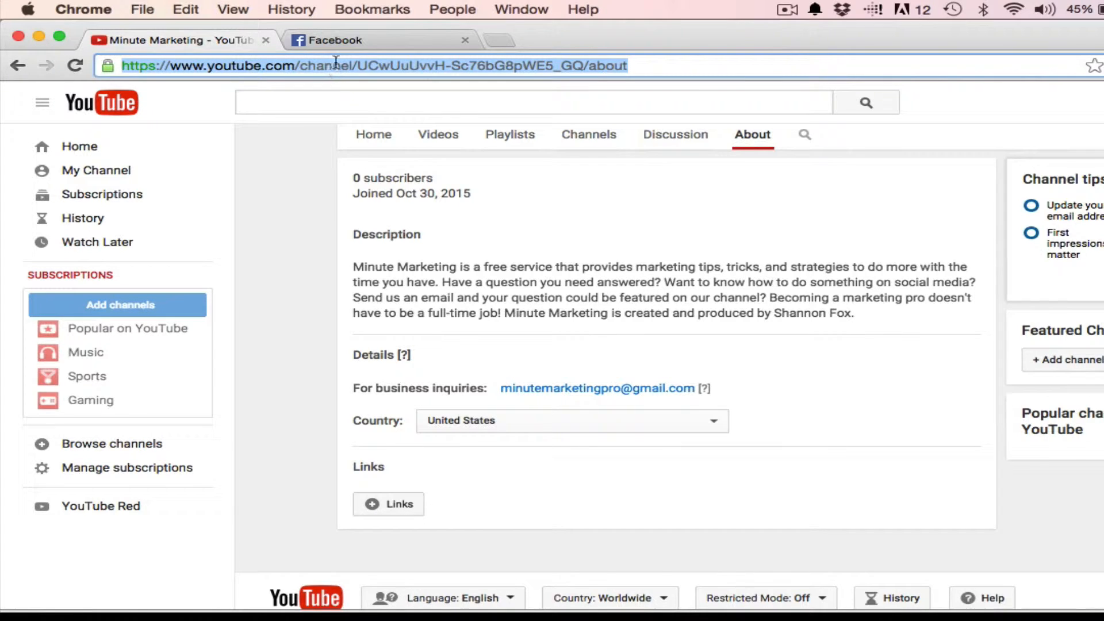
click(383, 45)
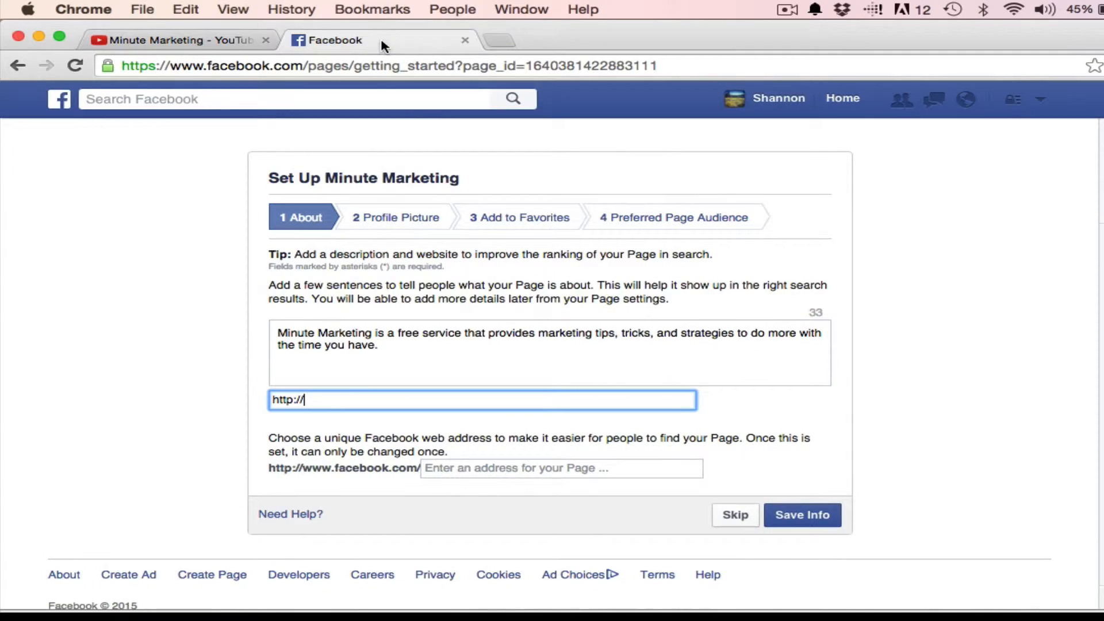
drag(260, 398, 323, 411)
key(super+v)
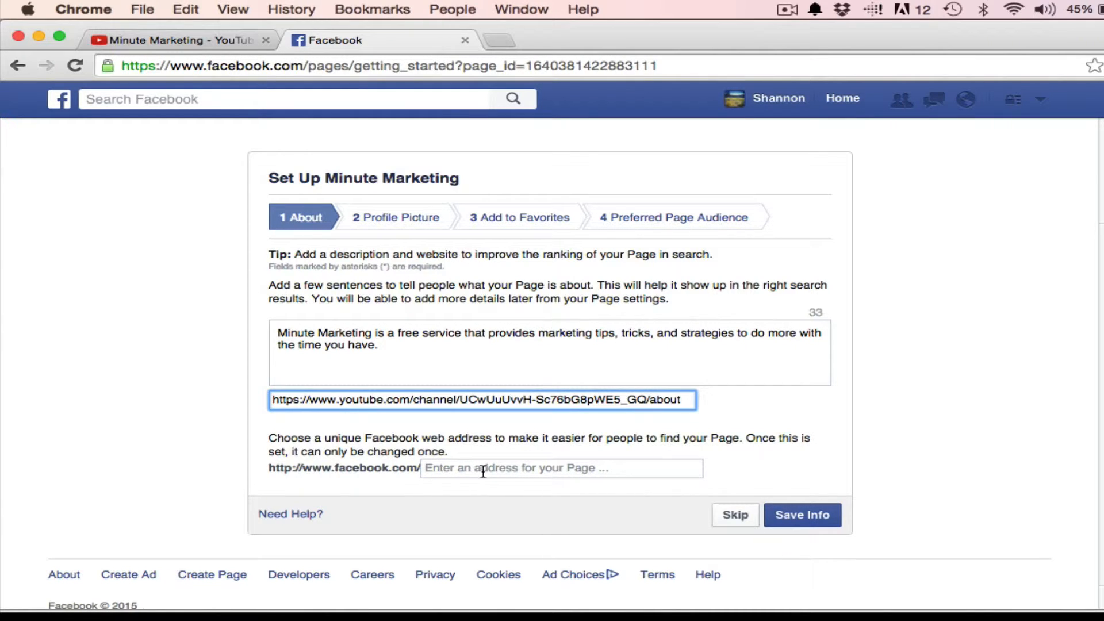
Set the page's unique Facebook web address to MinuteMarketing and save the About information.
click(504, 470)
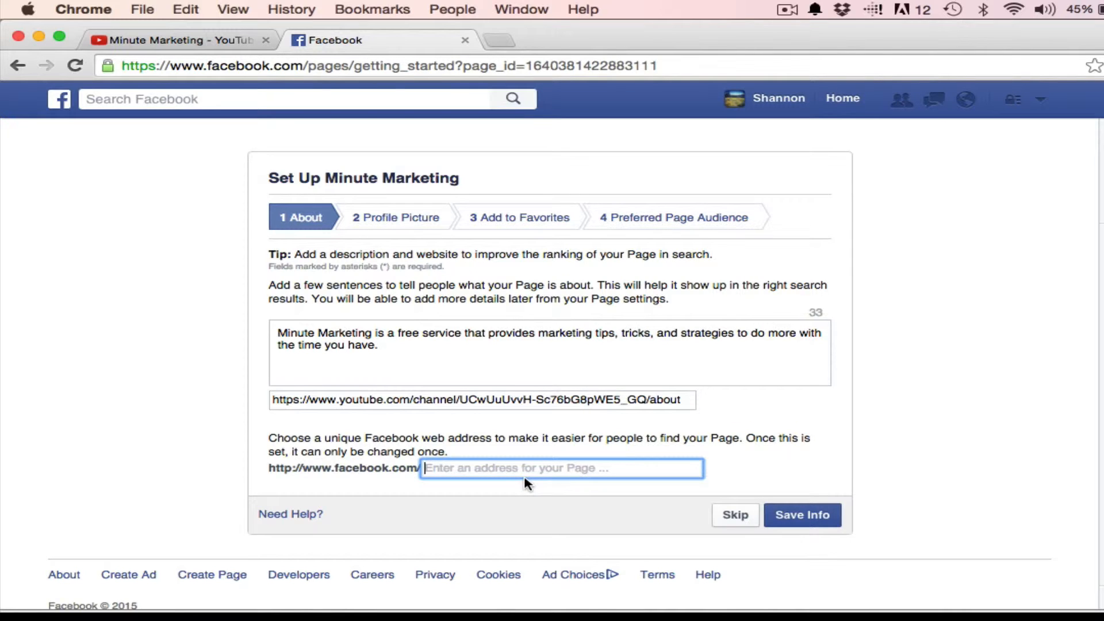
text(Minute)
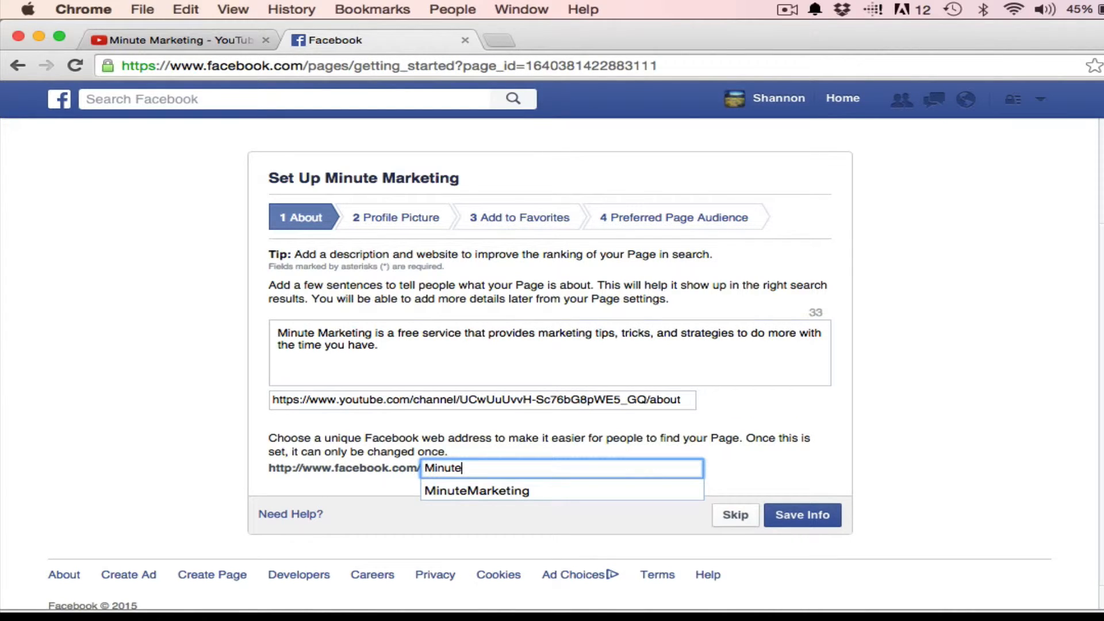
click(496, 490)
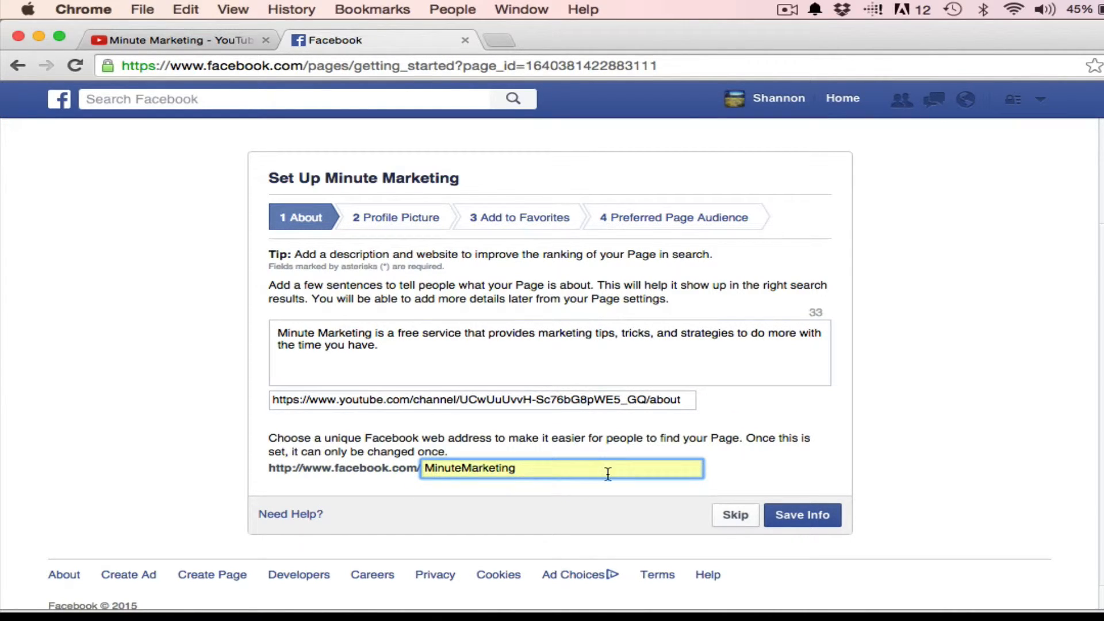
click(802, 515)
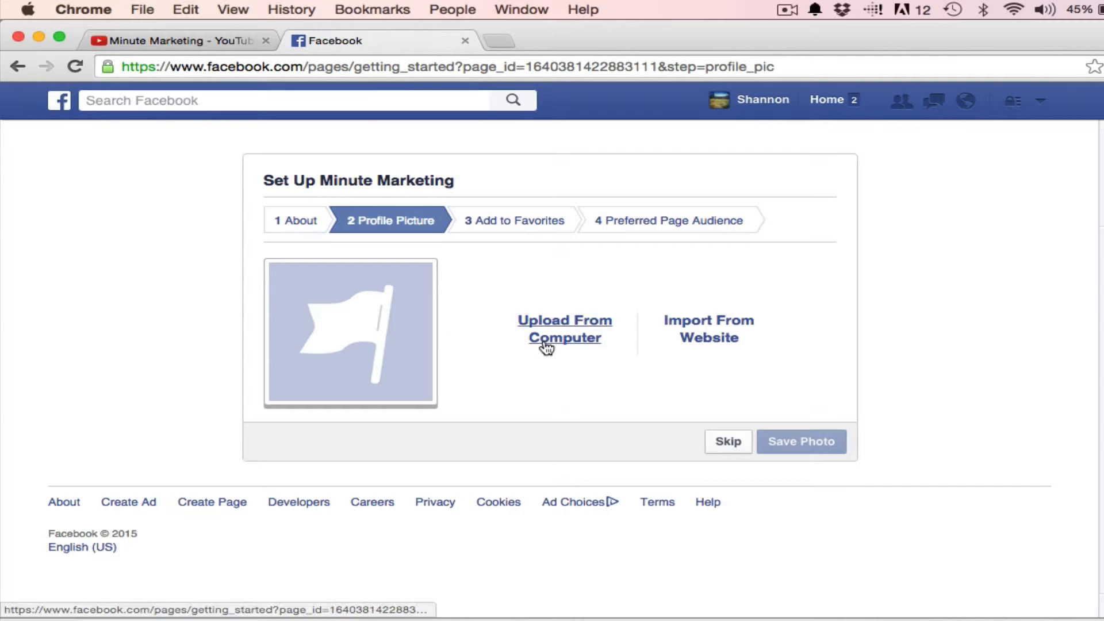
Upload the stopwatch image from the computer as the profile picture and add the Minute Marketing page to favorites.
click(577, 332)
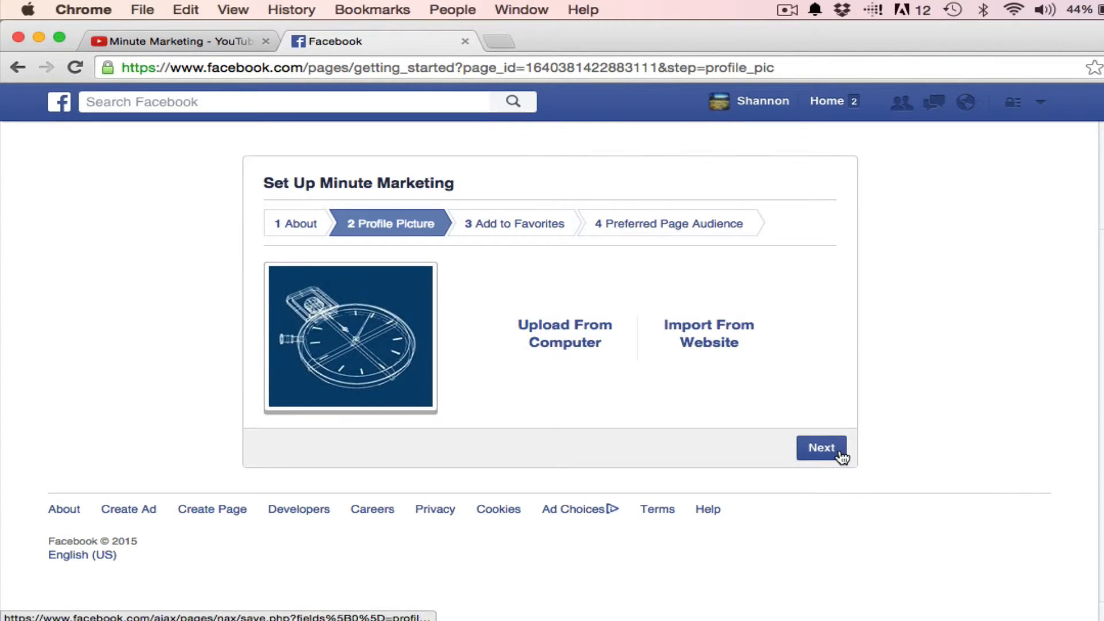
click(817, 449)
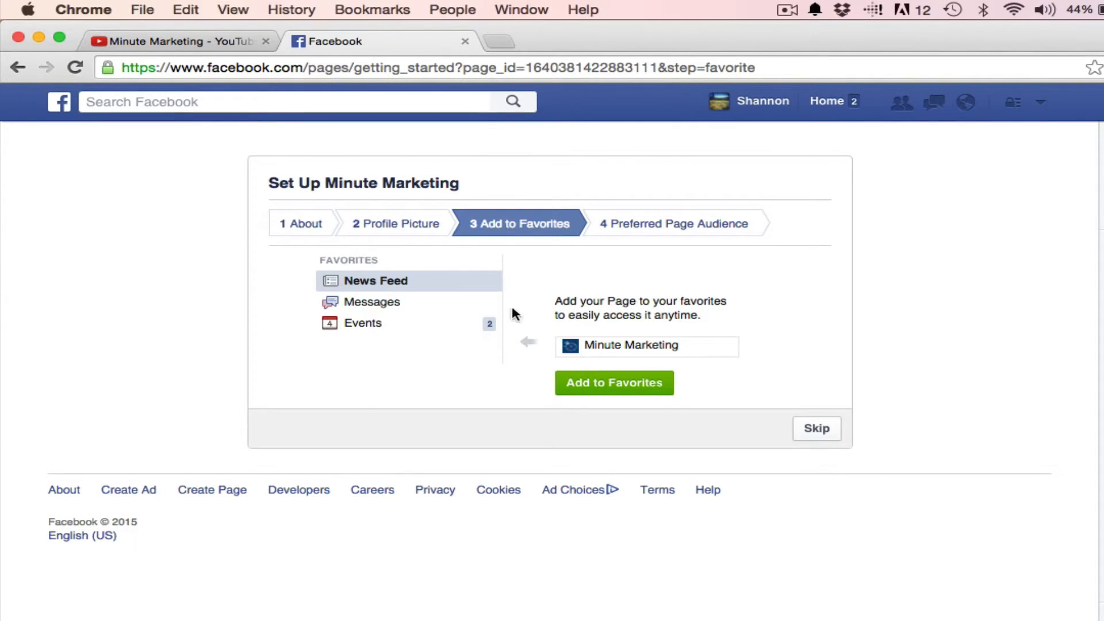
click(642, 392)
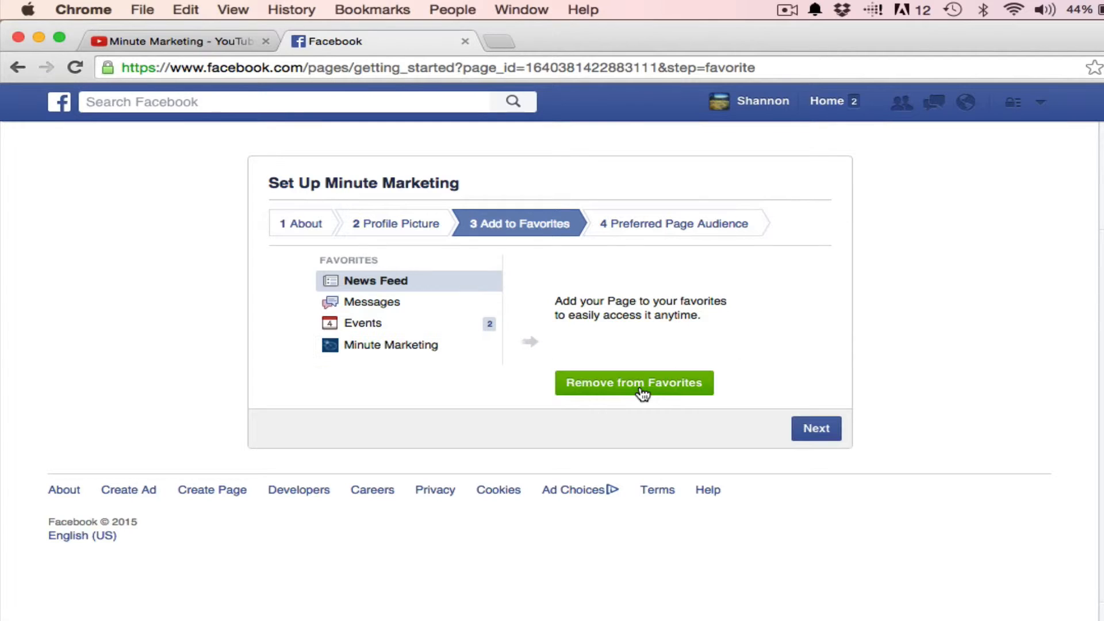
click(814, 431)
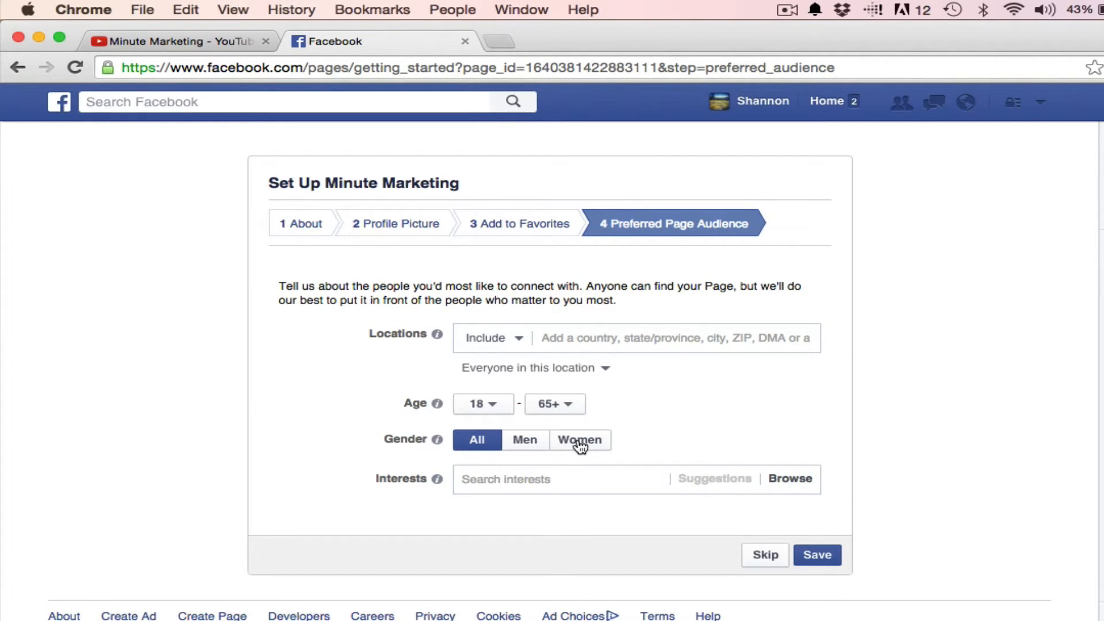
Look at the interest categories for the preferred page audience, then skip this setup stage without setting an audience.
click(490, 477)
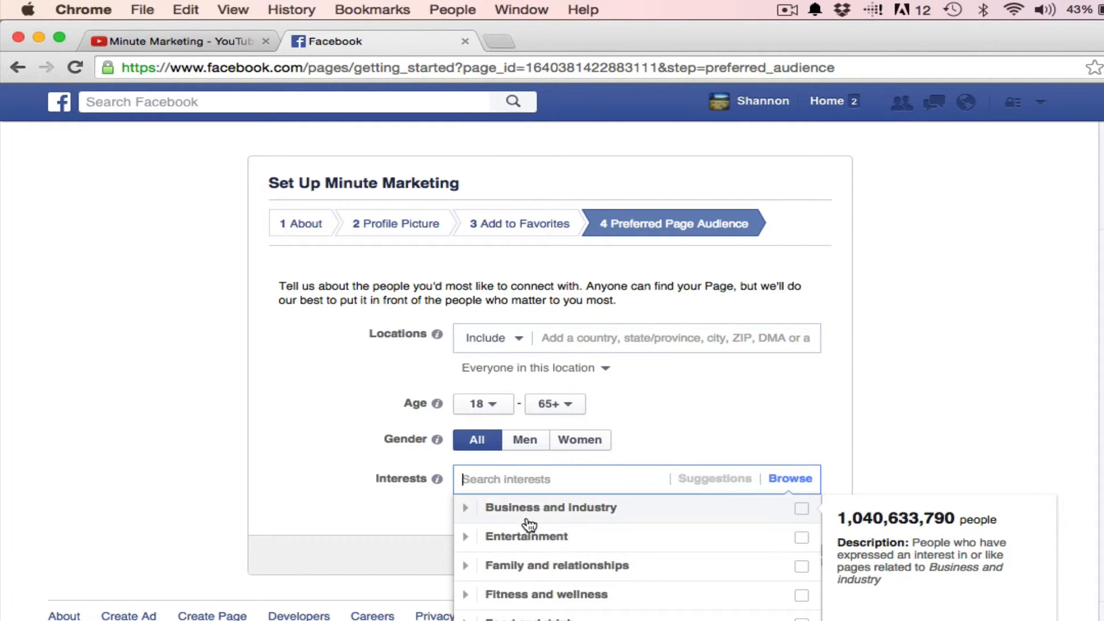
click(733, 438)
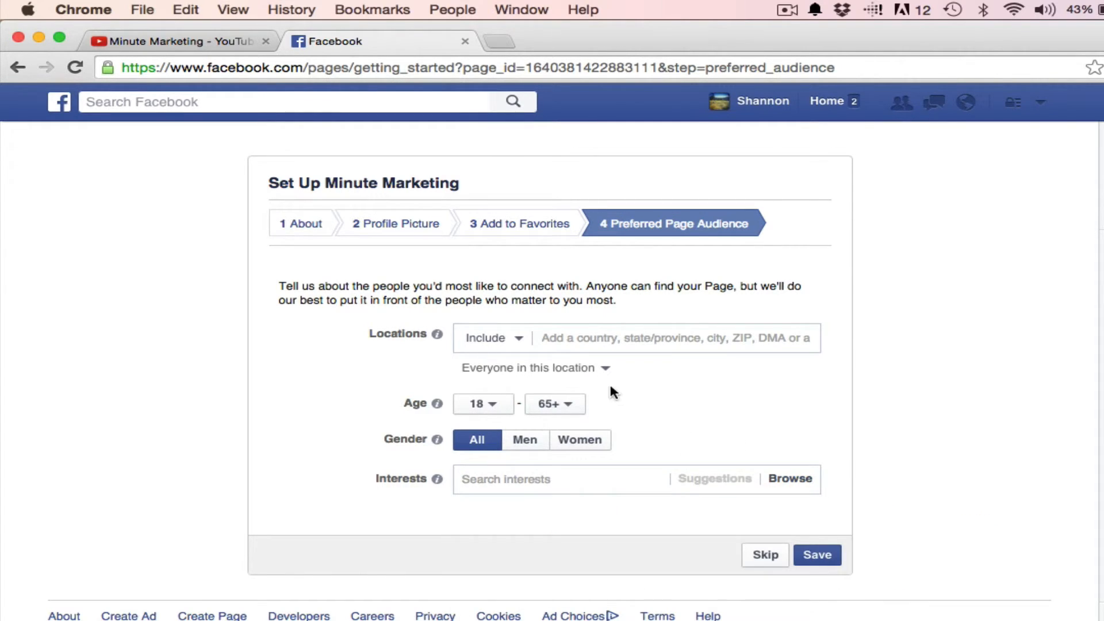
click(765, 554)
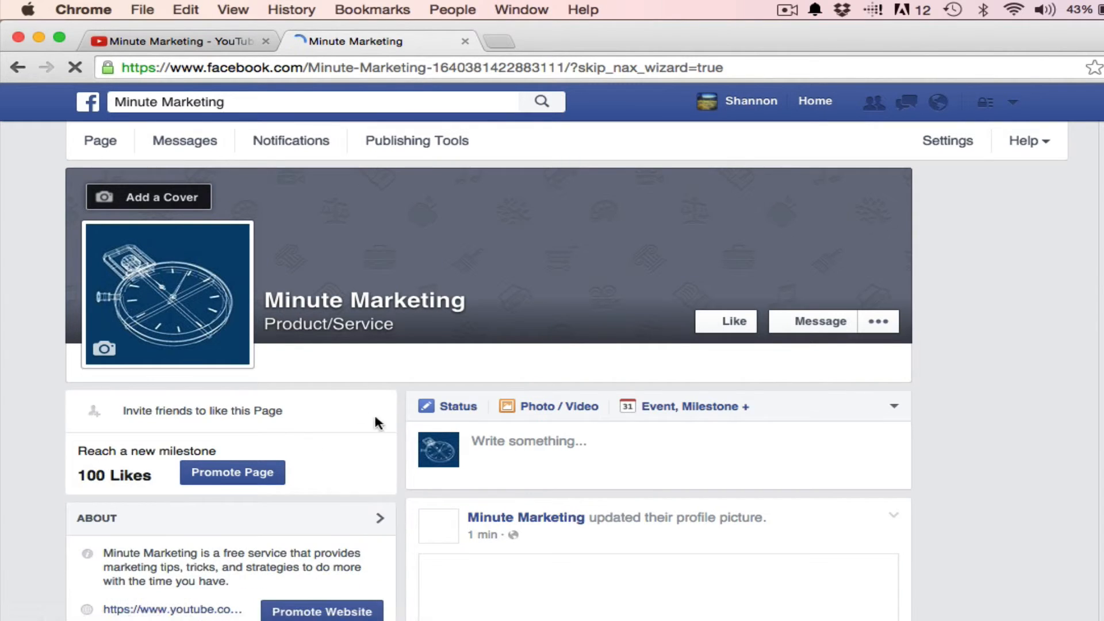
Look over the new Minute Marketing page and dismiss the Getting Around tour.
scroll(299, 407, down, 5)
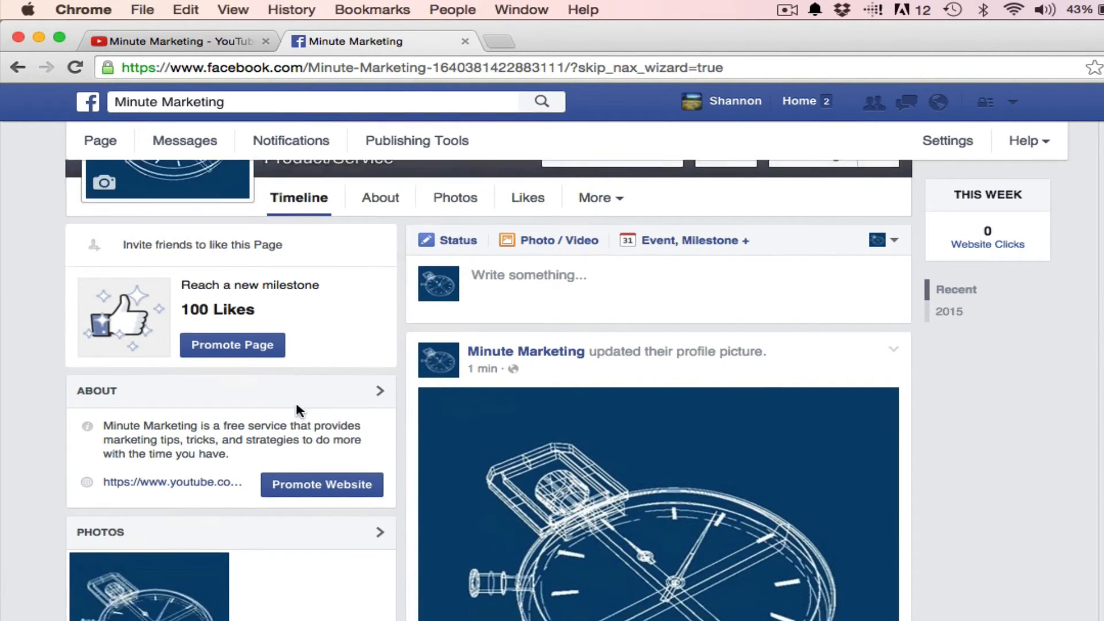
scroll(297, 406, up, 5)
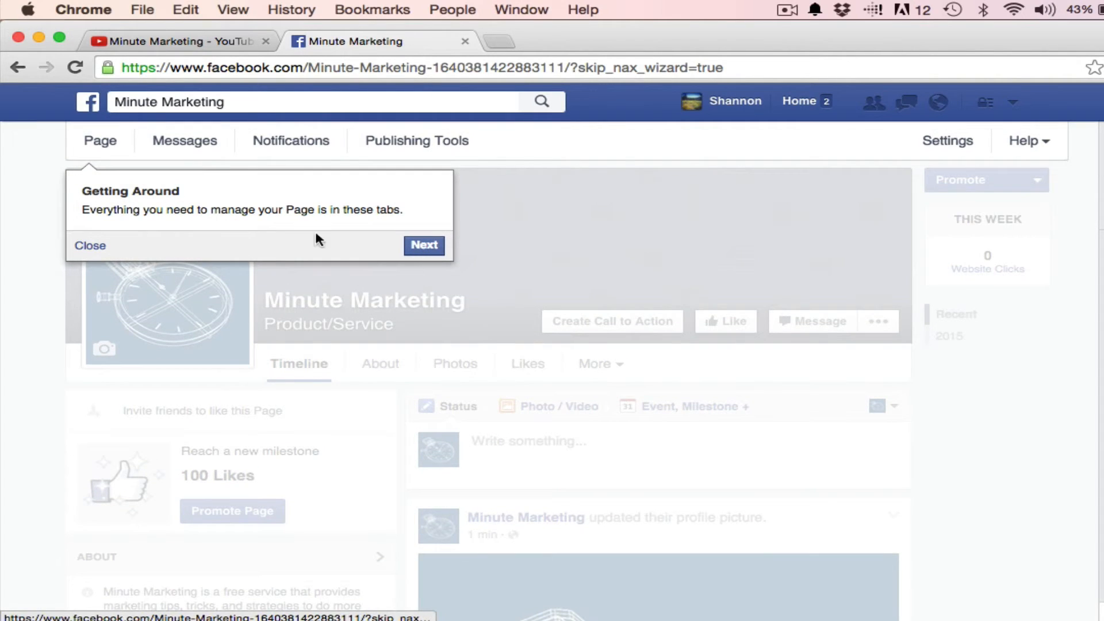
click(90, 246)
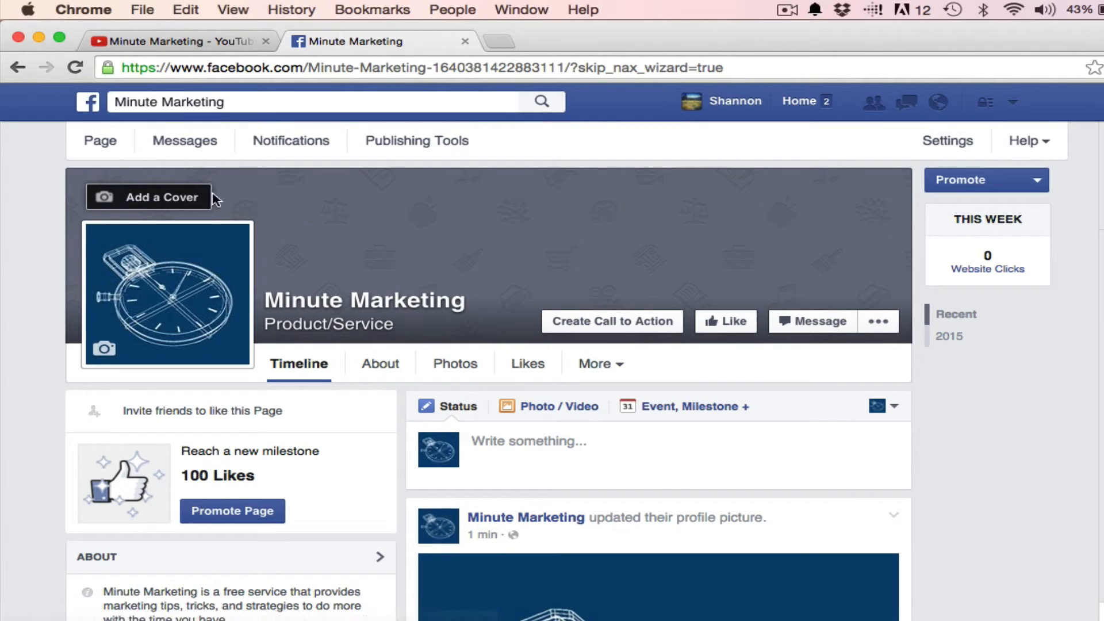
Upload the blue Minute Marketing banner as the page's cover photo and save it.
click(155, 197)
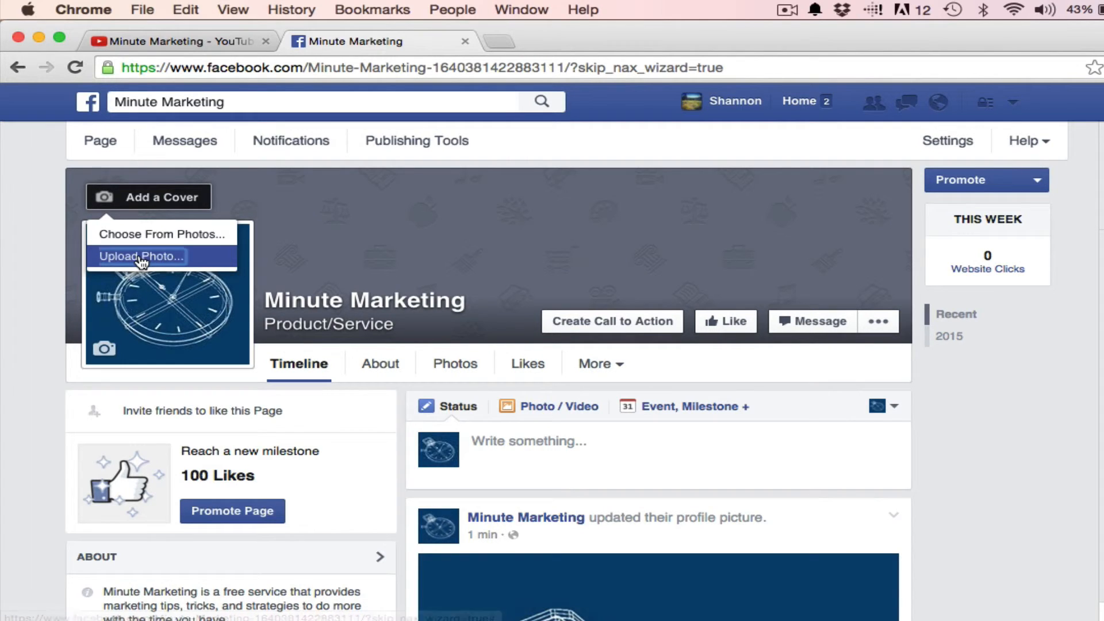
click(120, 255)
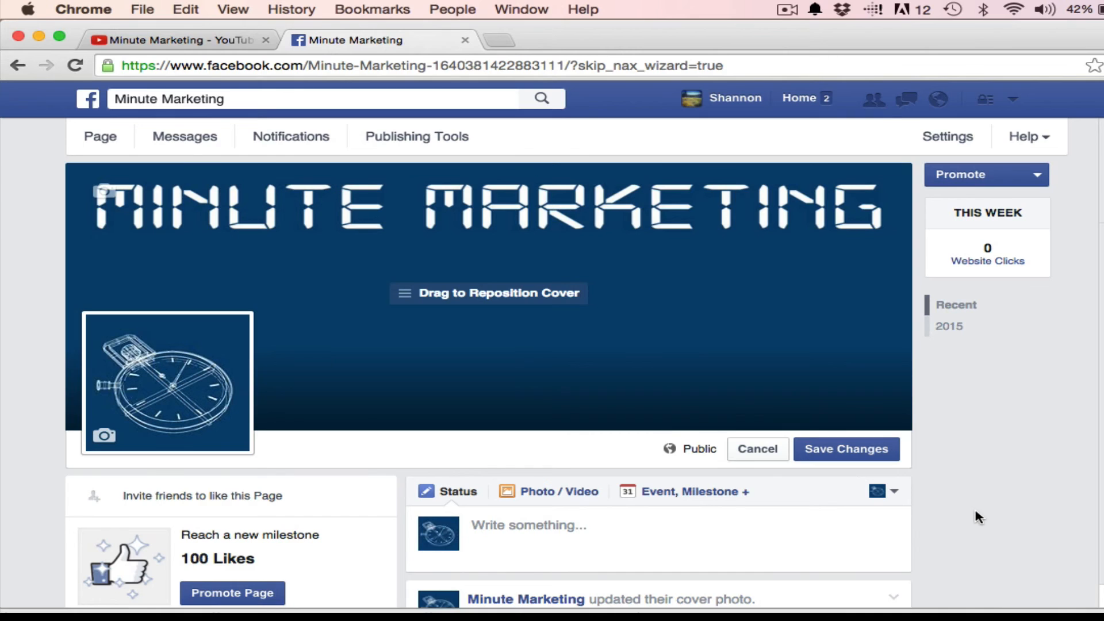
click(834, 450)
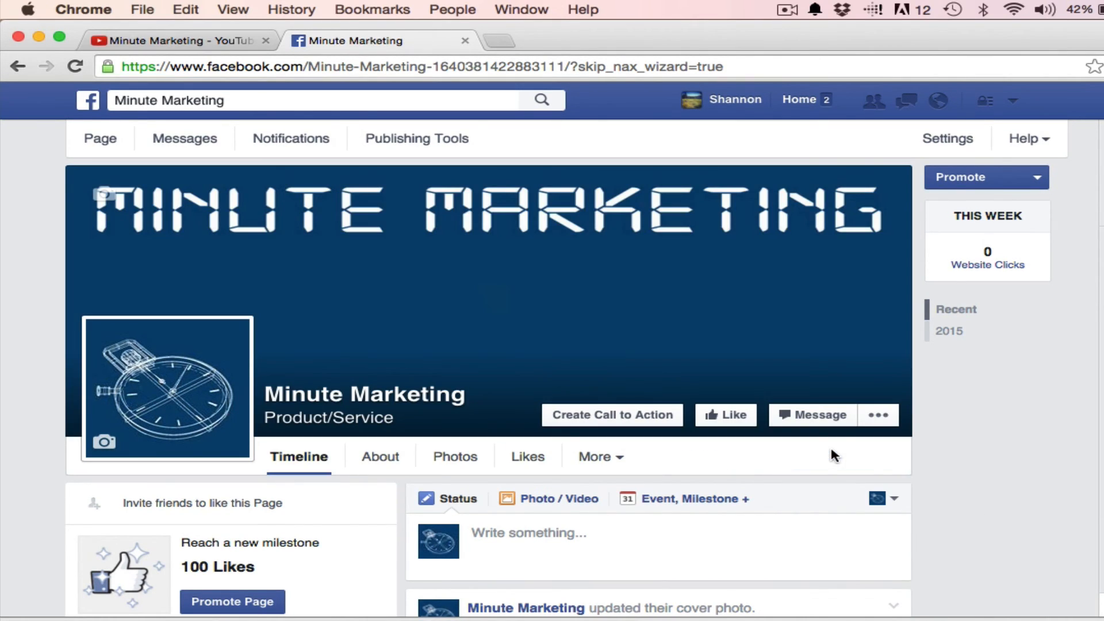